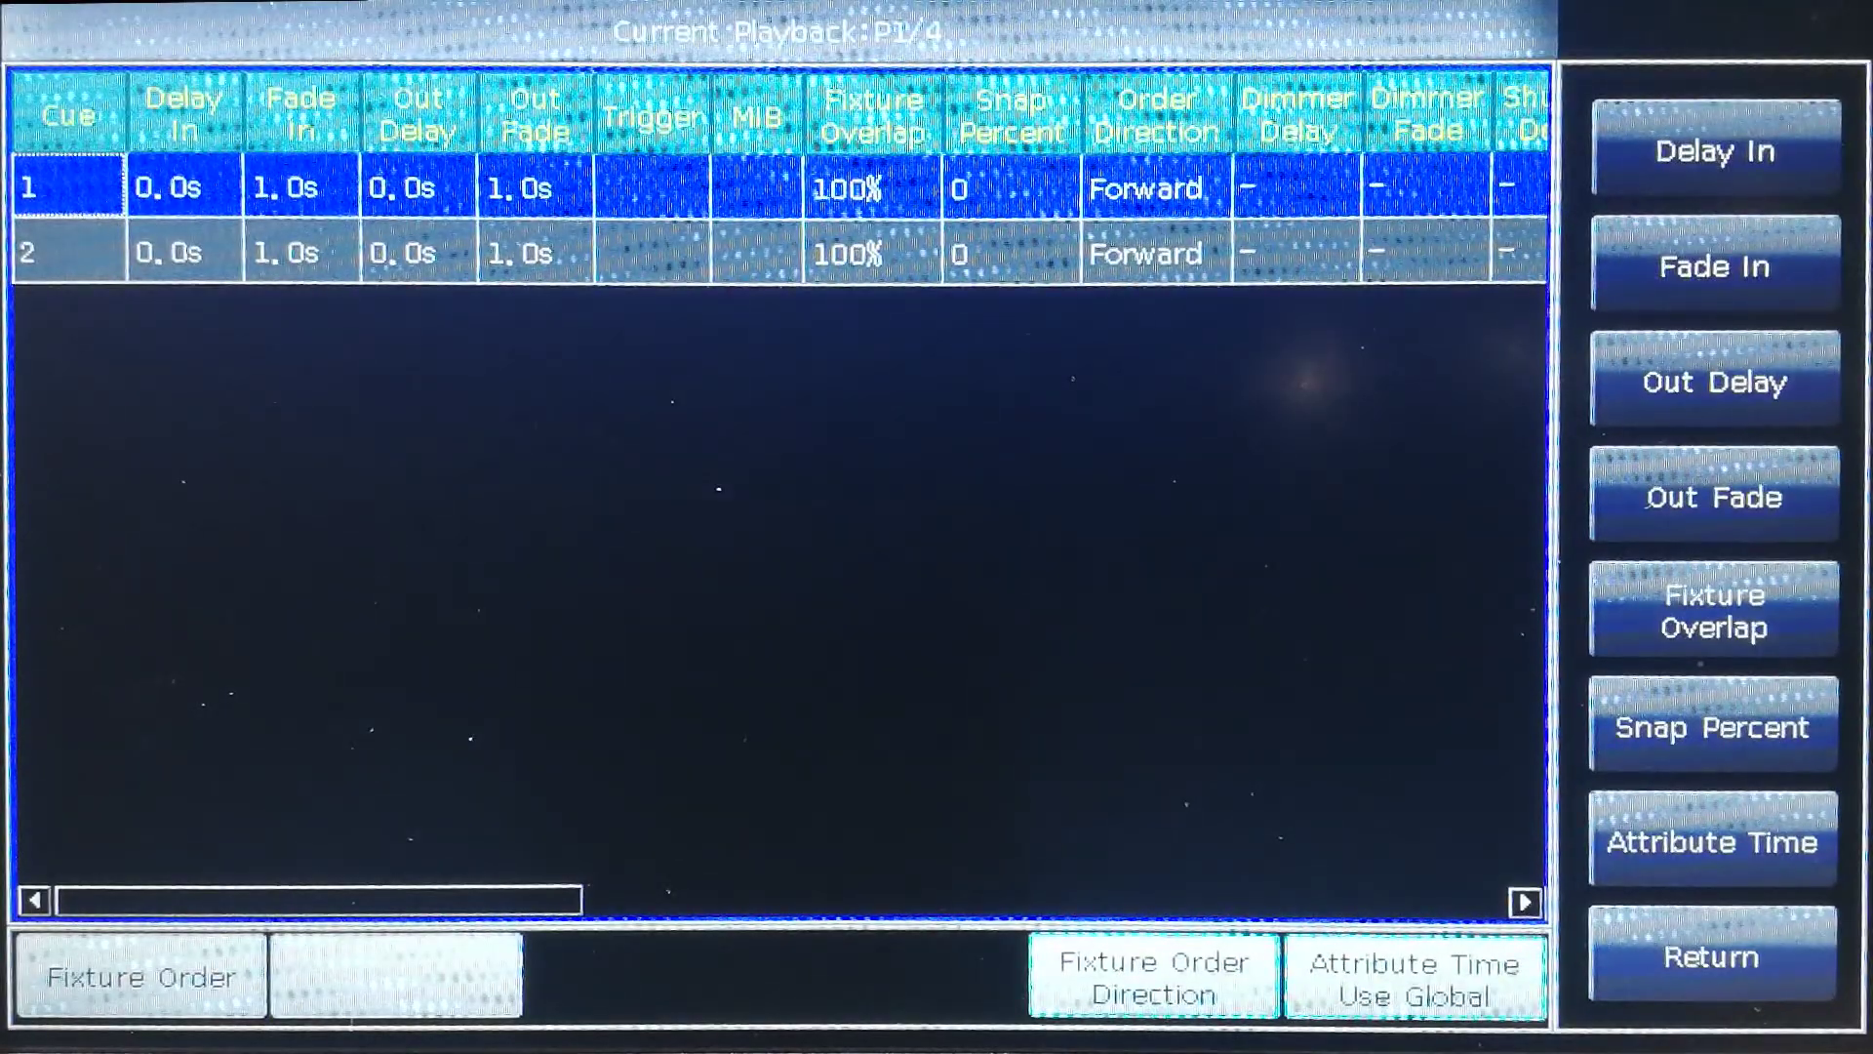
- Select cue 2 of playback P1/4 and show its per-attribute timing columns
{"action": "left_click", "coordinate": [1406, 254]}
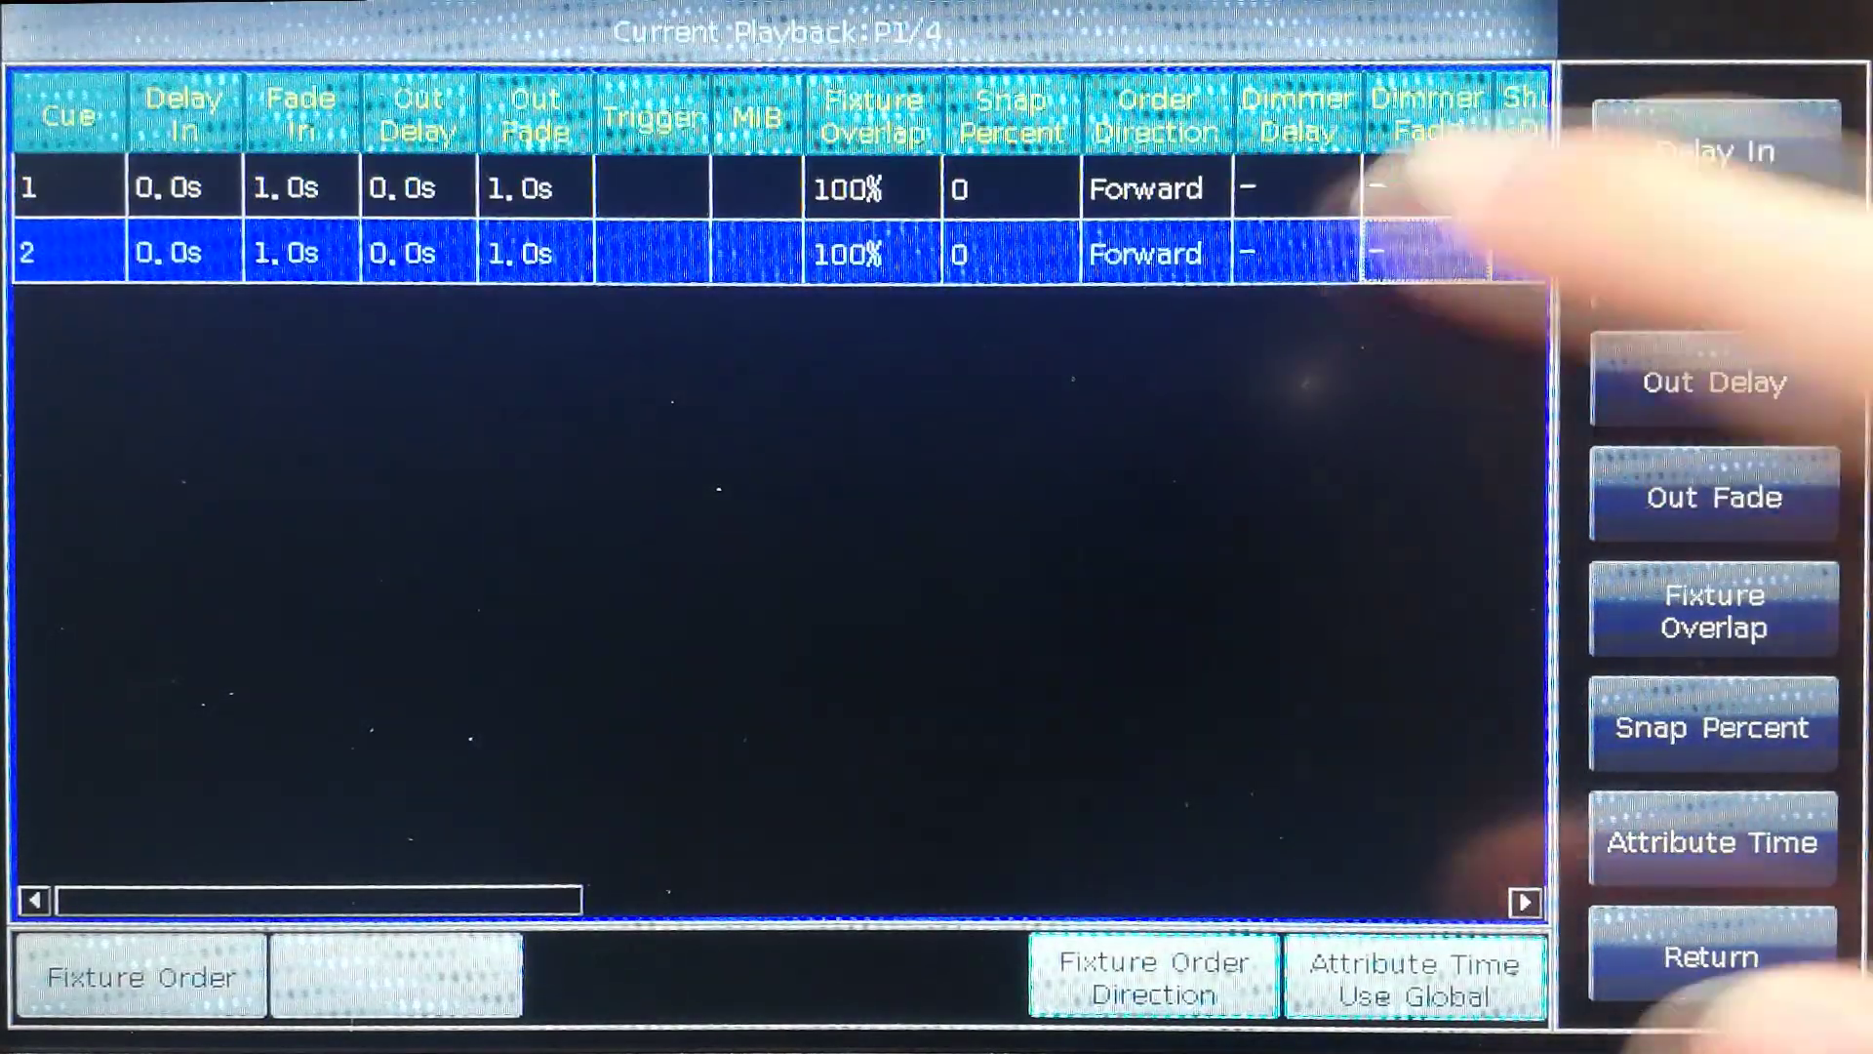
{"action": "left_click", "coordinate": [1712, 842]}
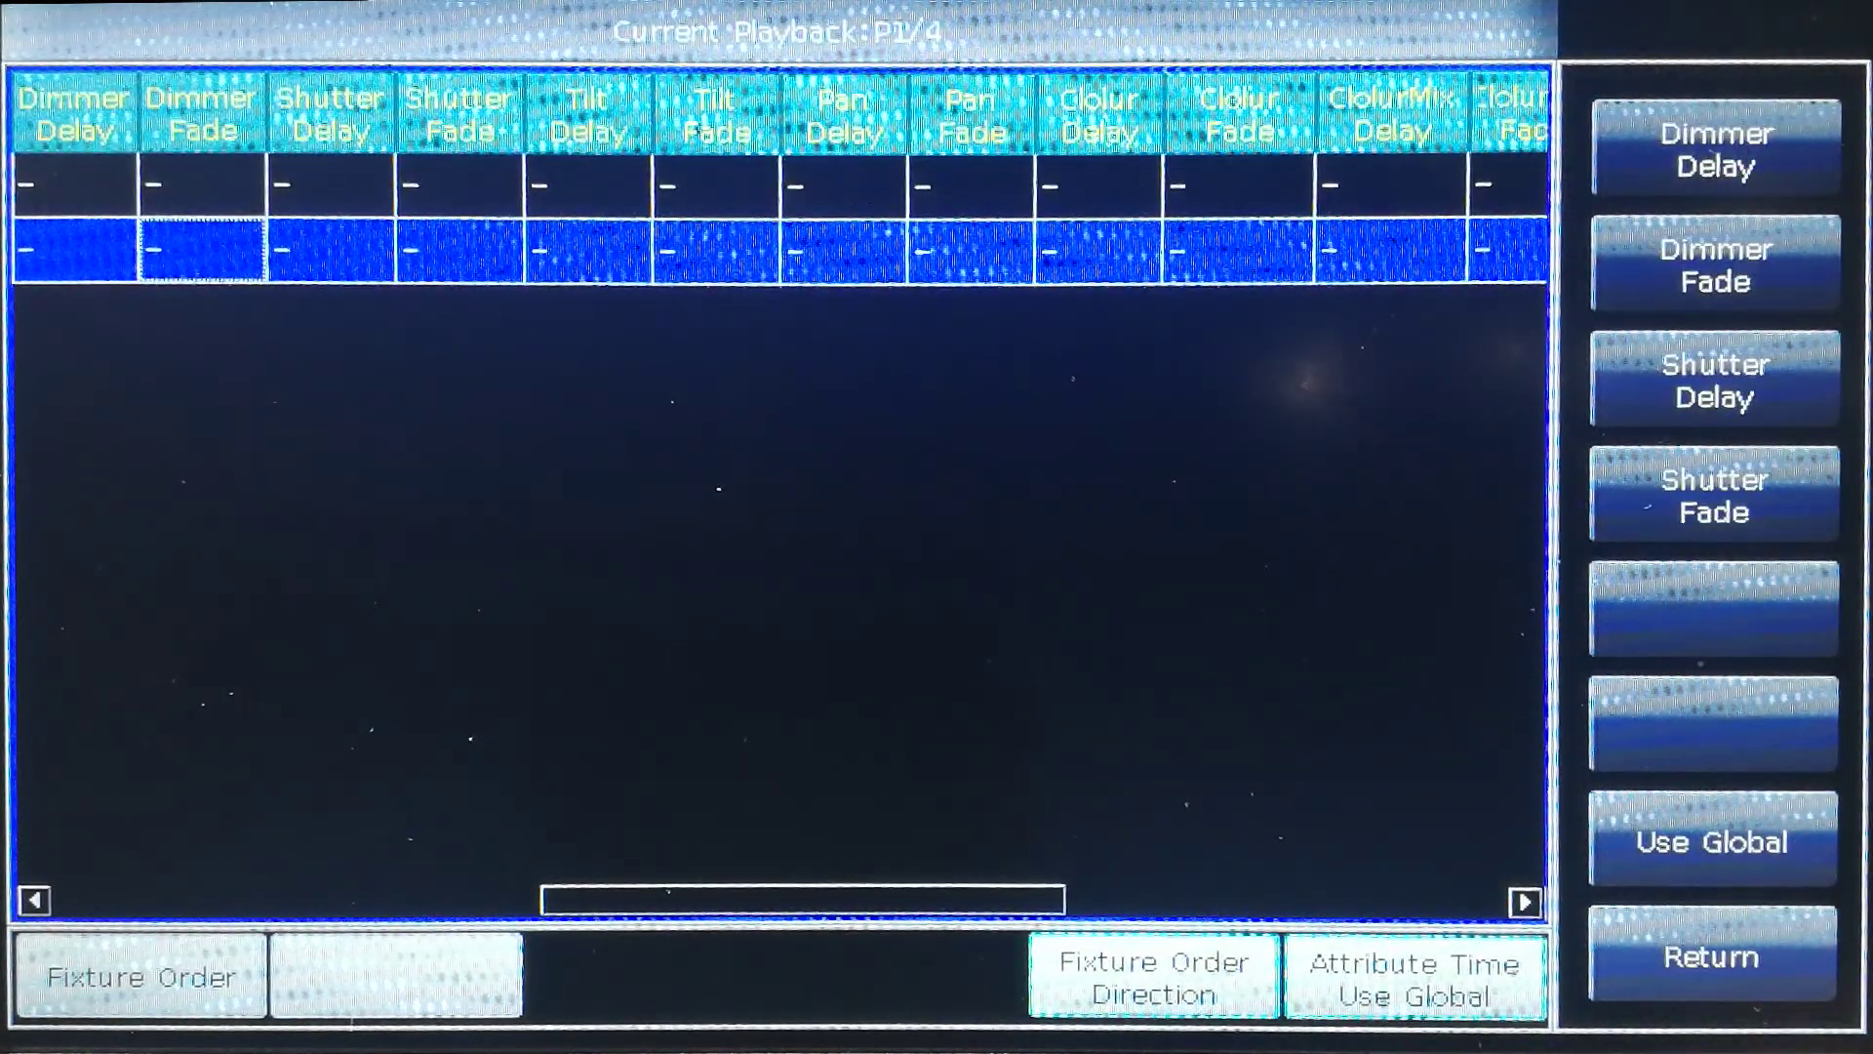
{"action": "scroll", "coordinate": [778, 220], "scroll_direction": "right", "scroll_amount": 2}
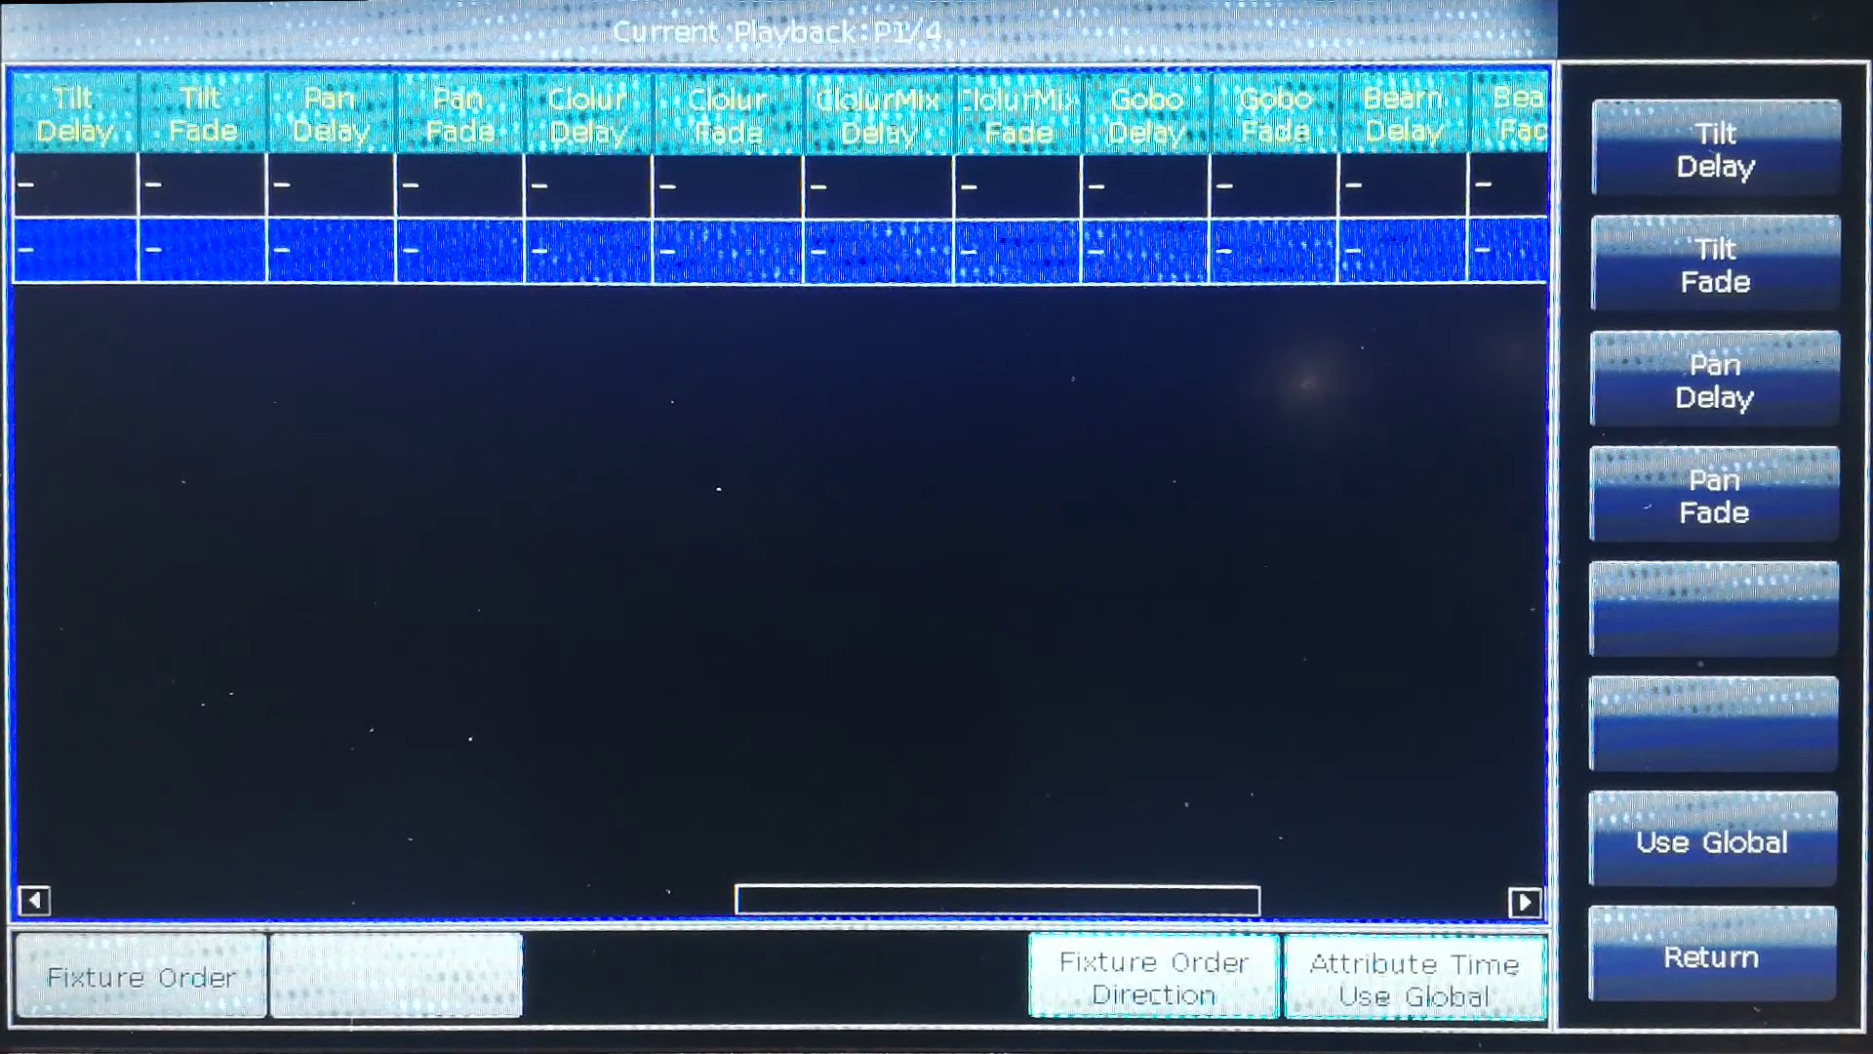
- Enter cue 2's times: pan fade 2 s, tilt delay 2 s, tilt fade 3 s
{"action": "left_click", "coordinate": [1715, 496]}
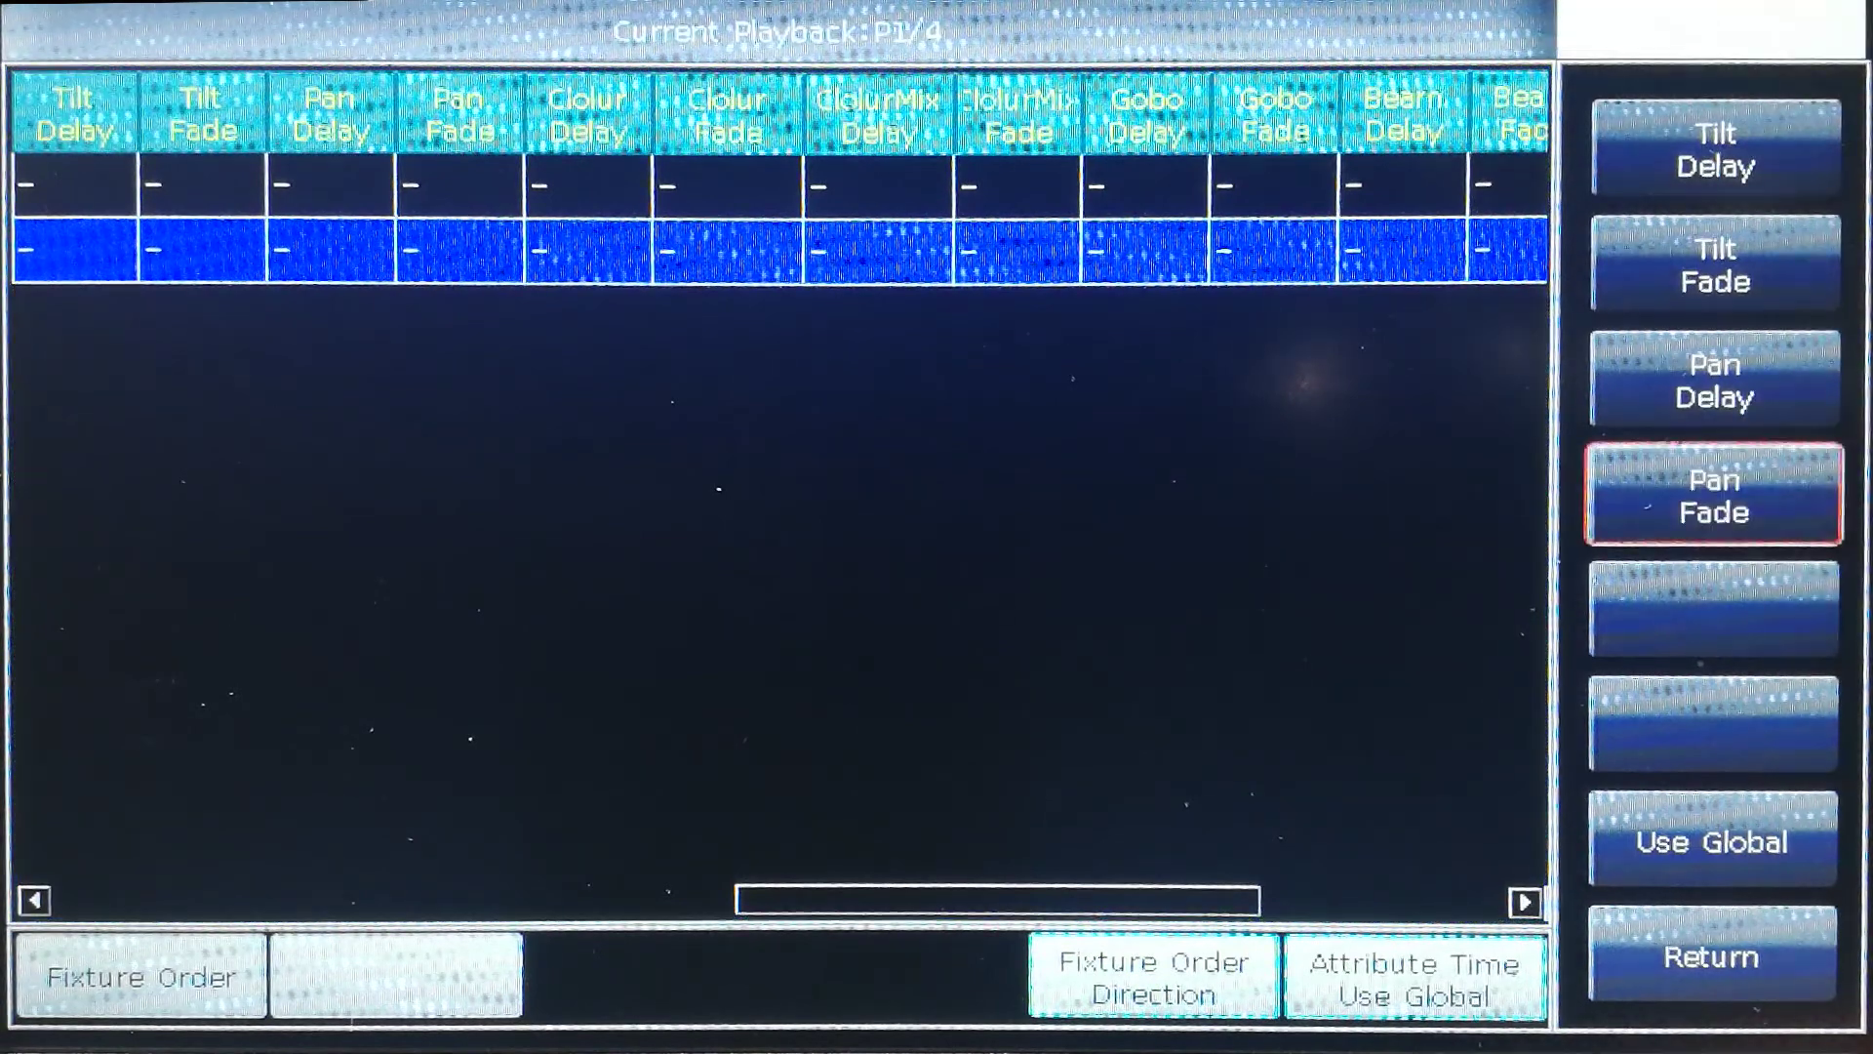
{"action": "type", "text": "2"}
{"action": "key", "text": "Return"}
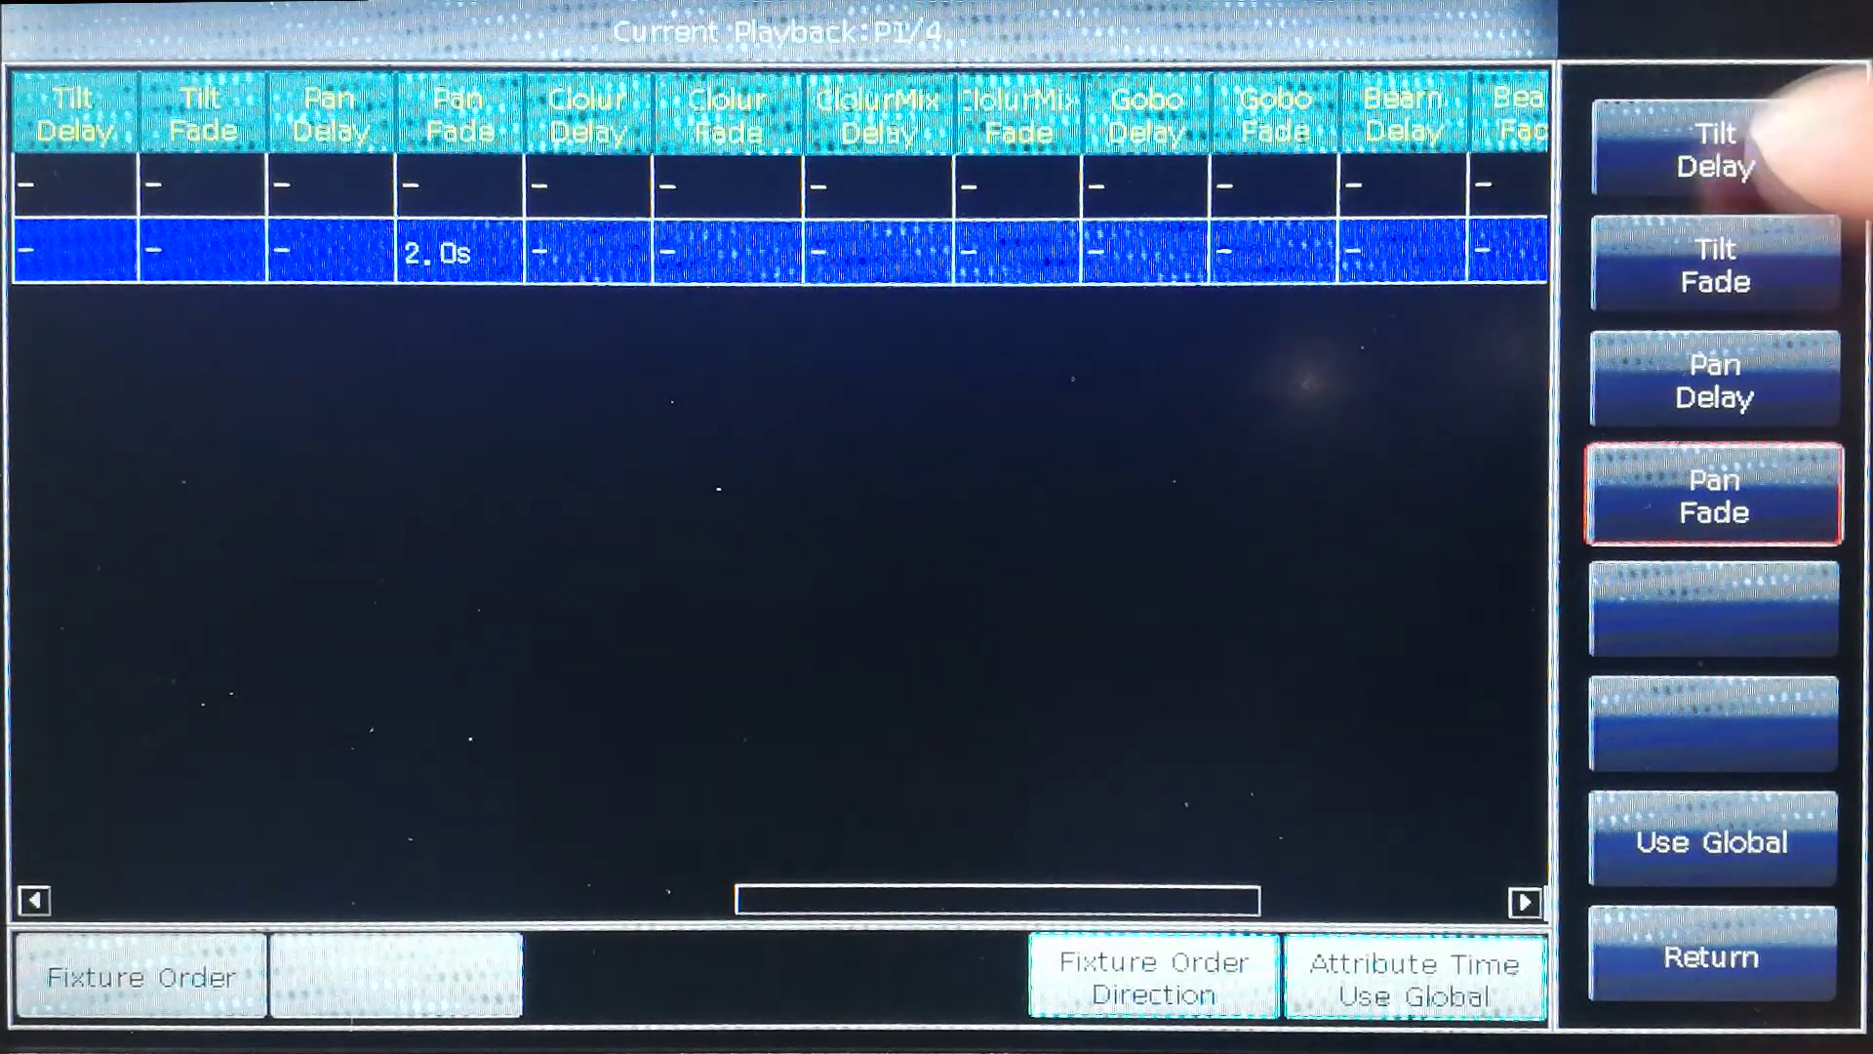
{"action": "left_click", "coordinate": [1715, 146]}
{"action": "type", "text": "2"}
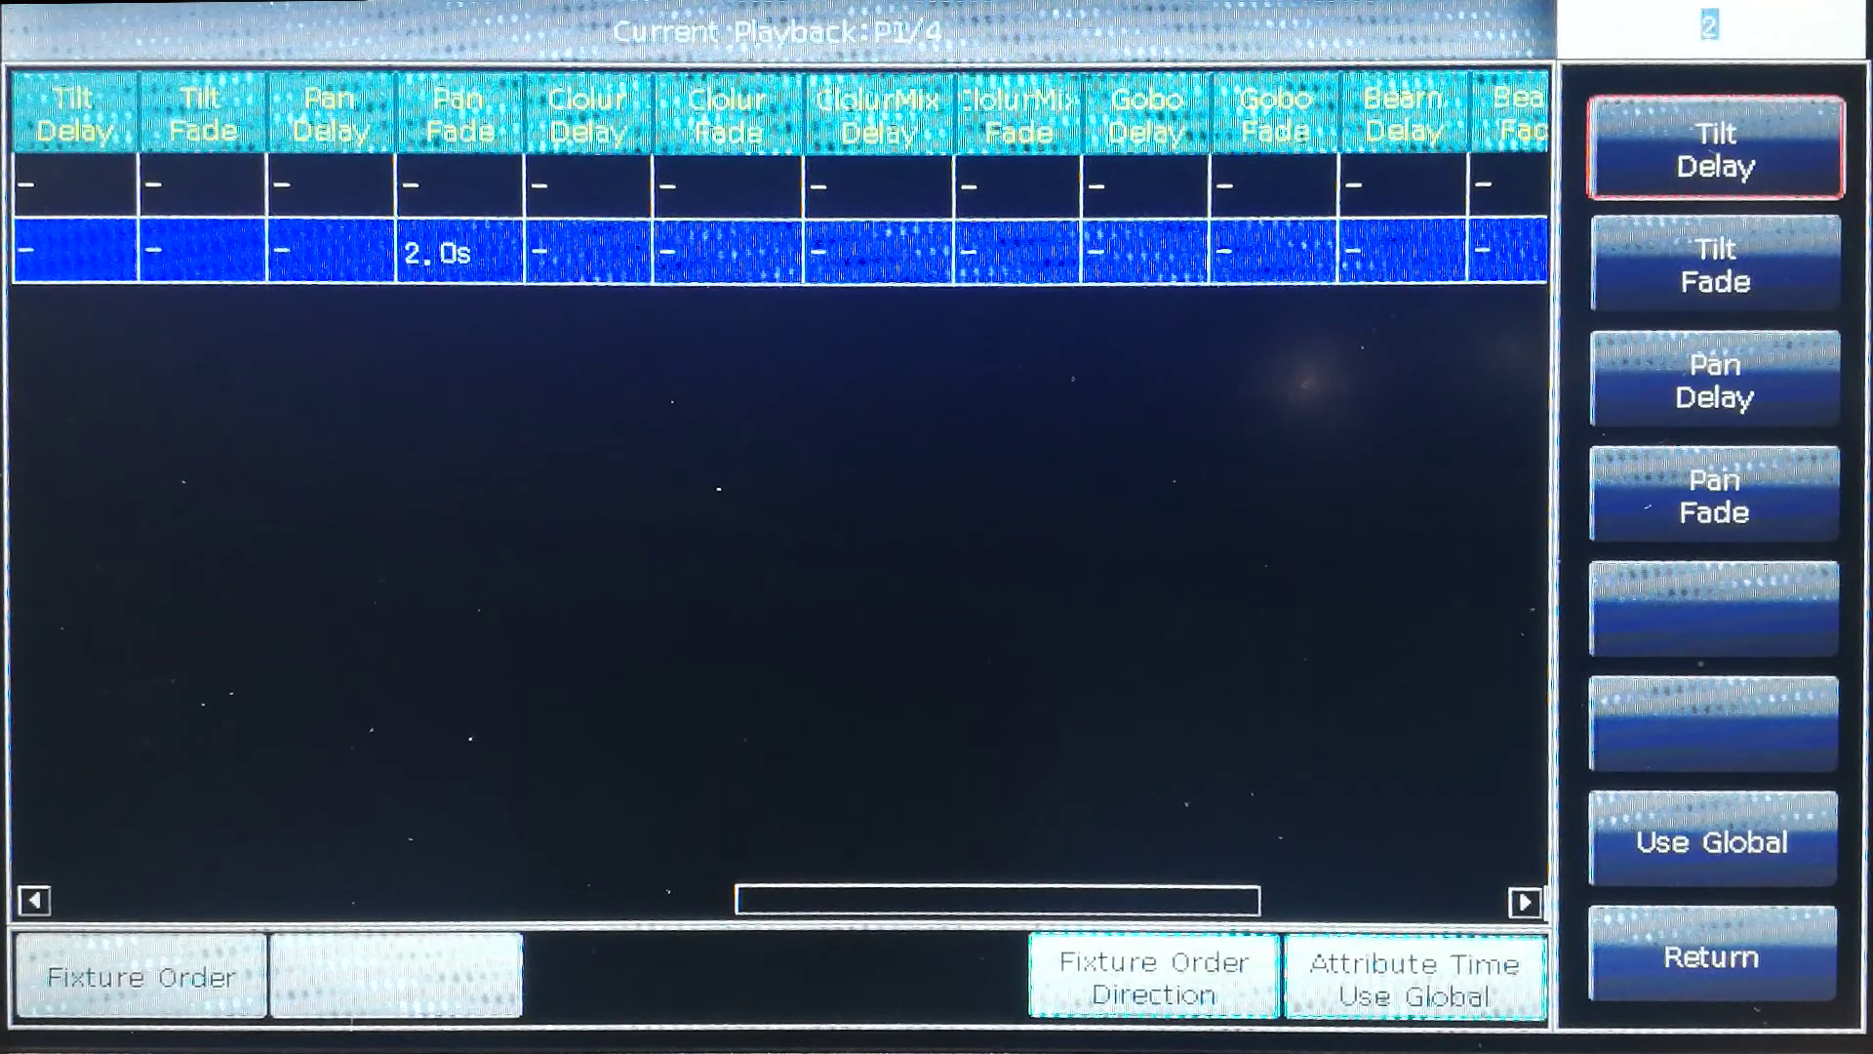
{"action": "key", "text": "Return"}
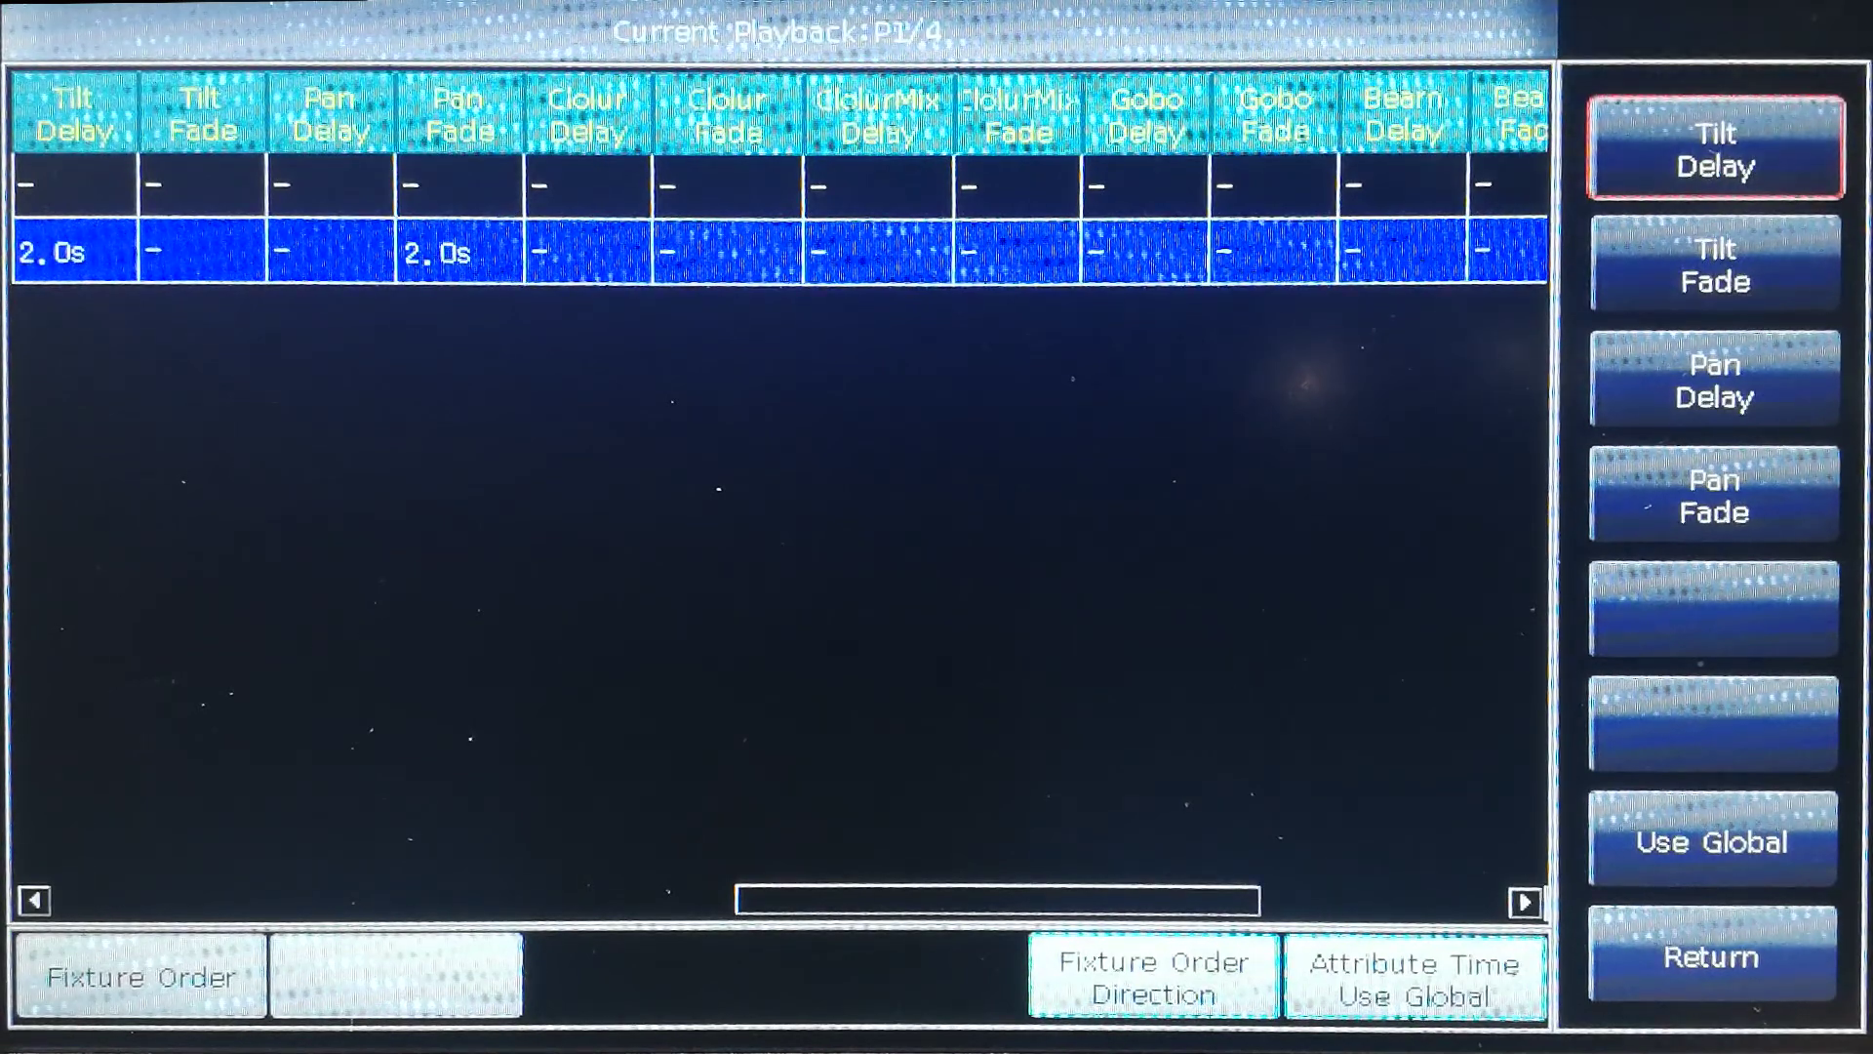
{"action": "left_click", "coordinate": [1716, 264]}
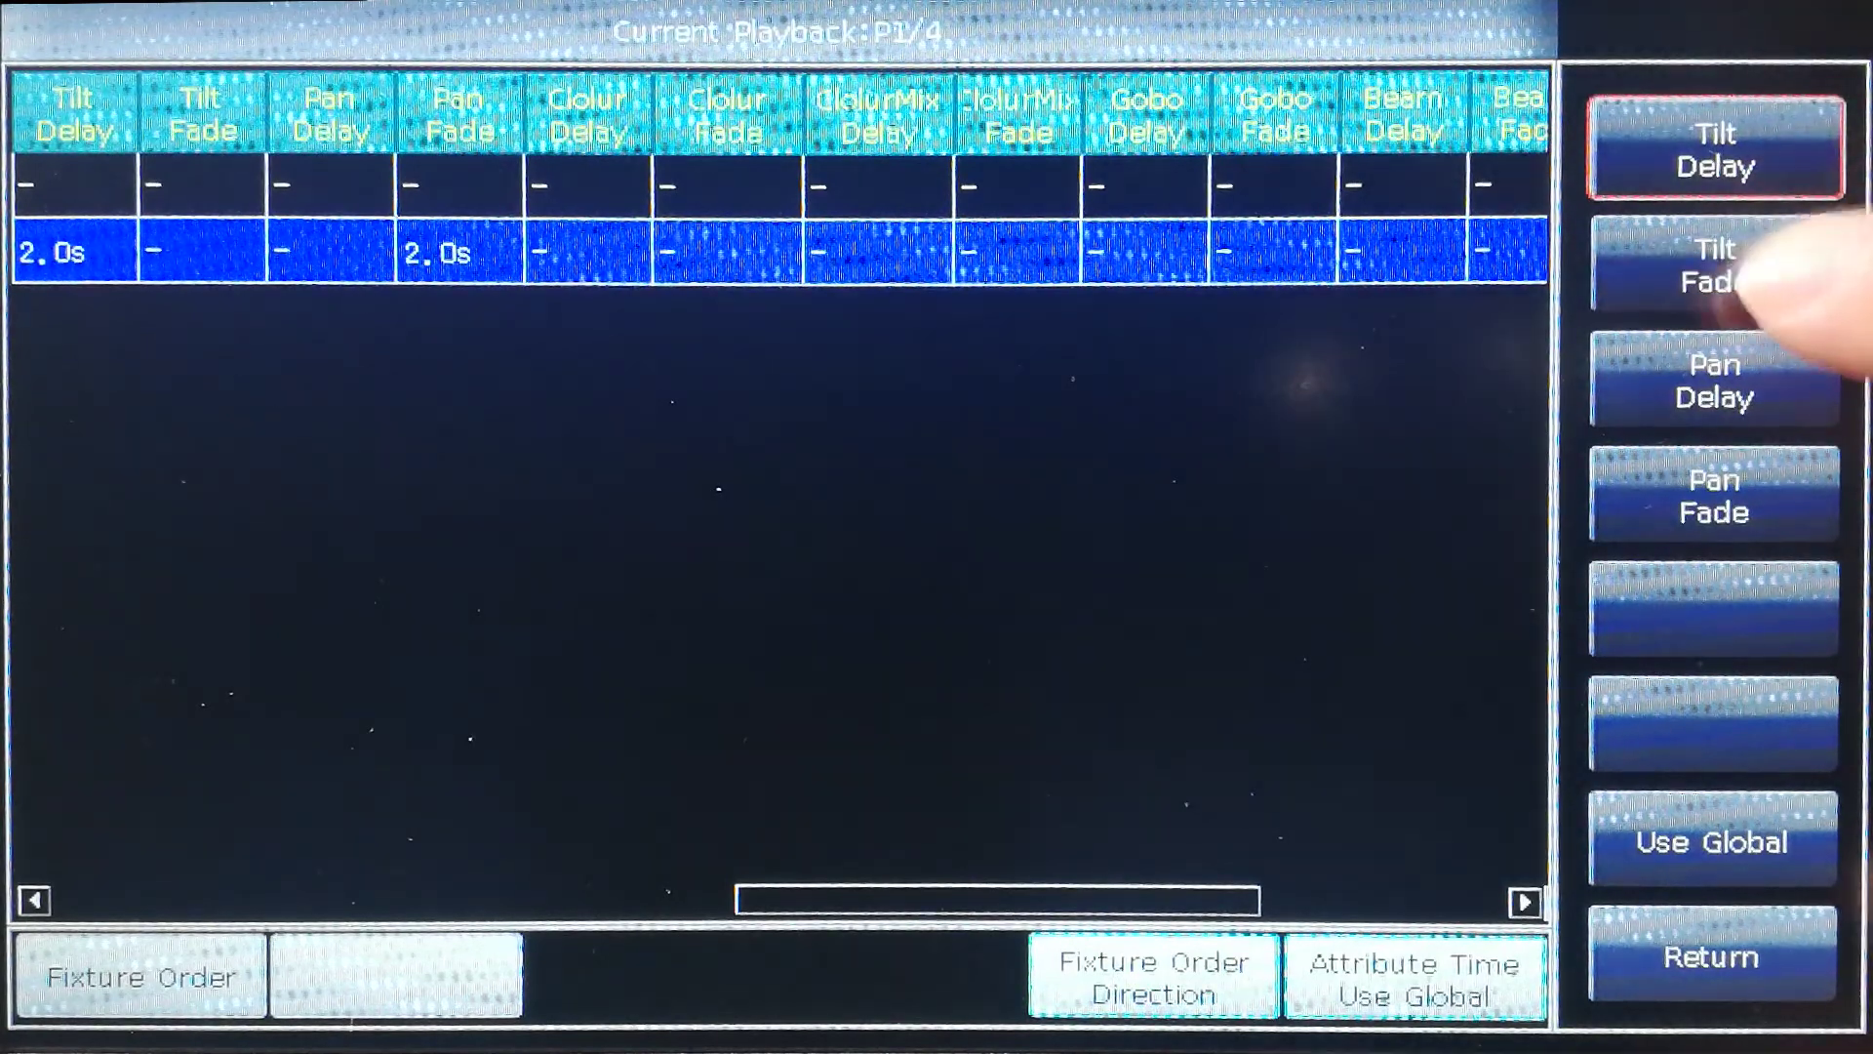
{"action": "type", "text": "23"}
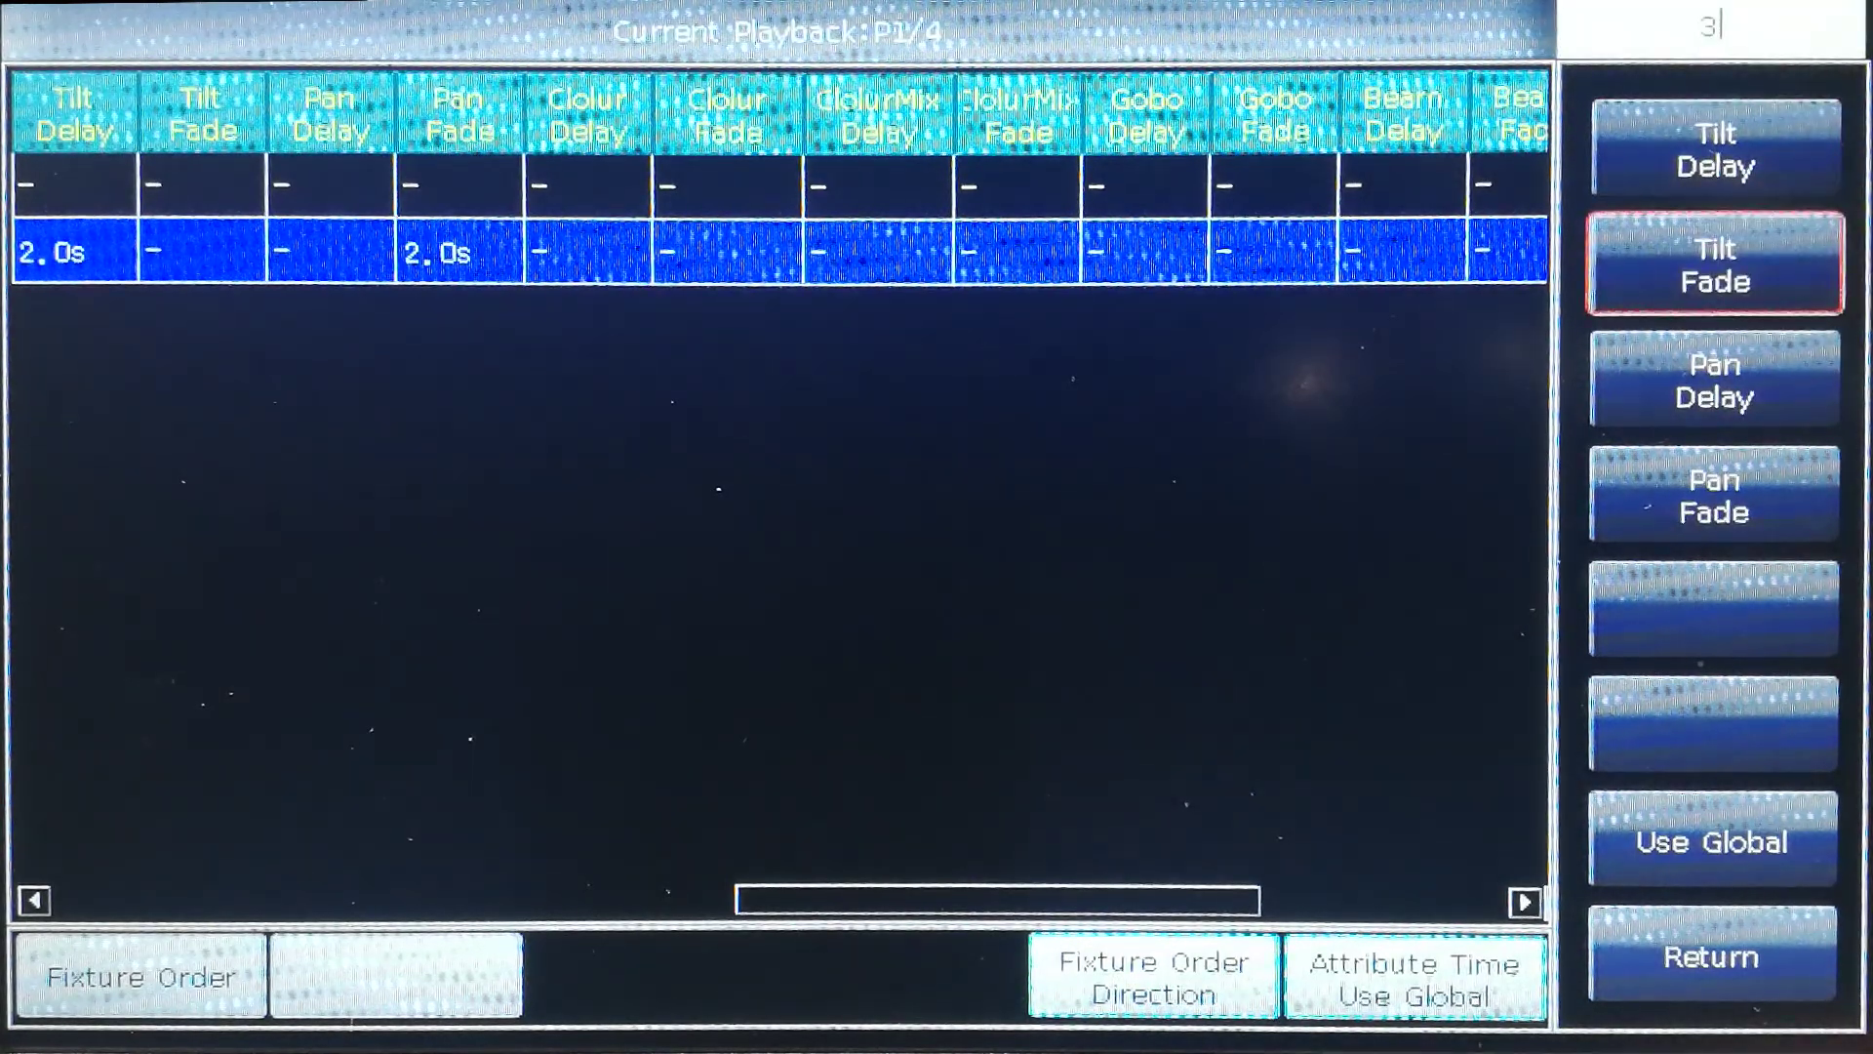
{"action": "key", "text": "Return"}
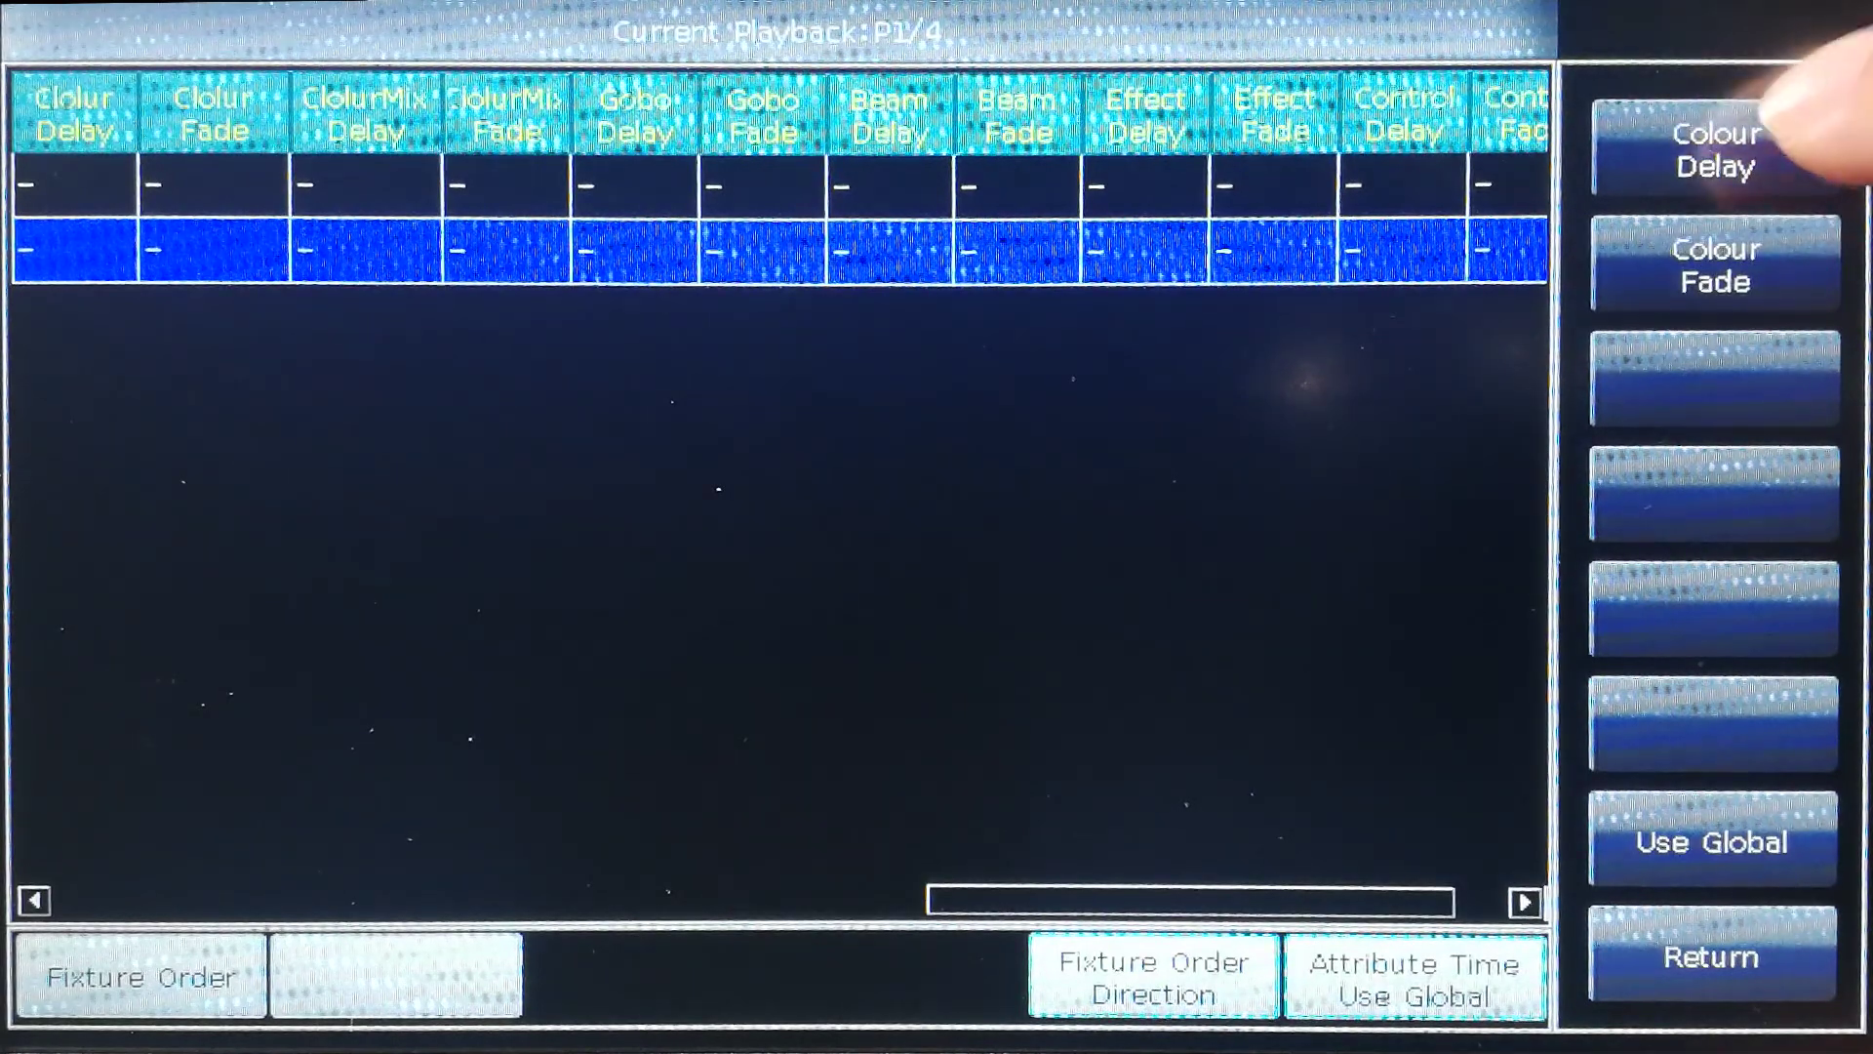
- Set cue 2's colour delay to 5 s and colour fade to 2 s
{"action": "left_click", "coordinate": [1698, 147]}
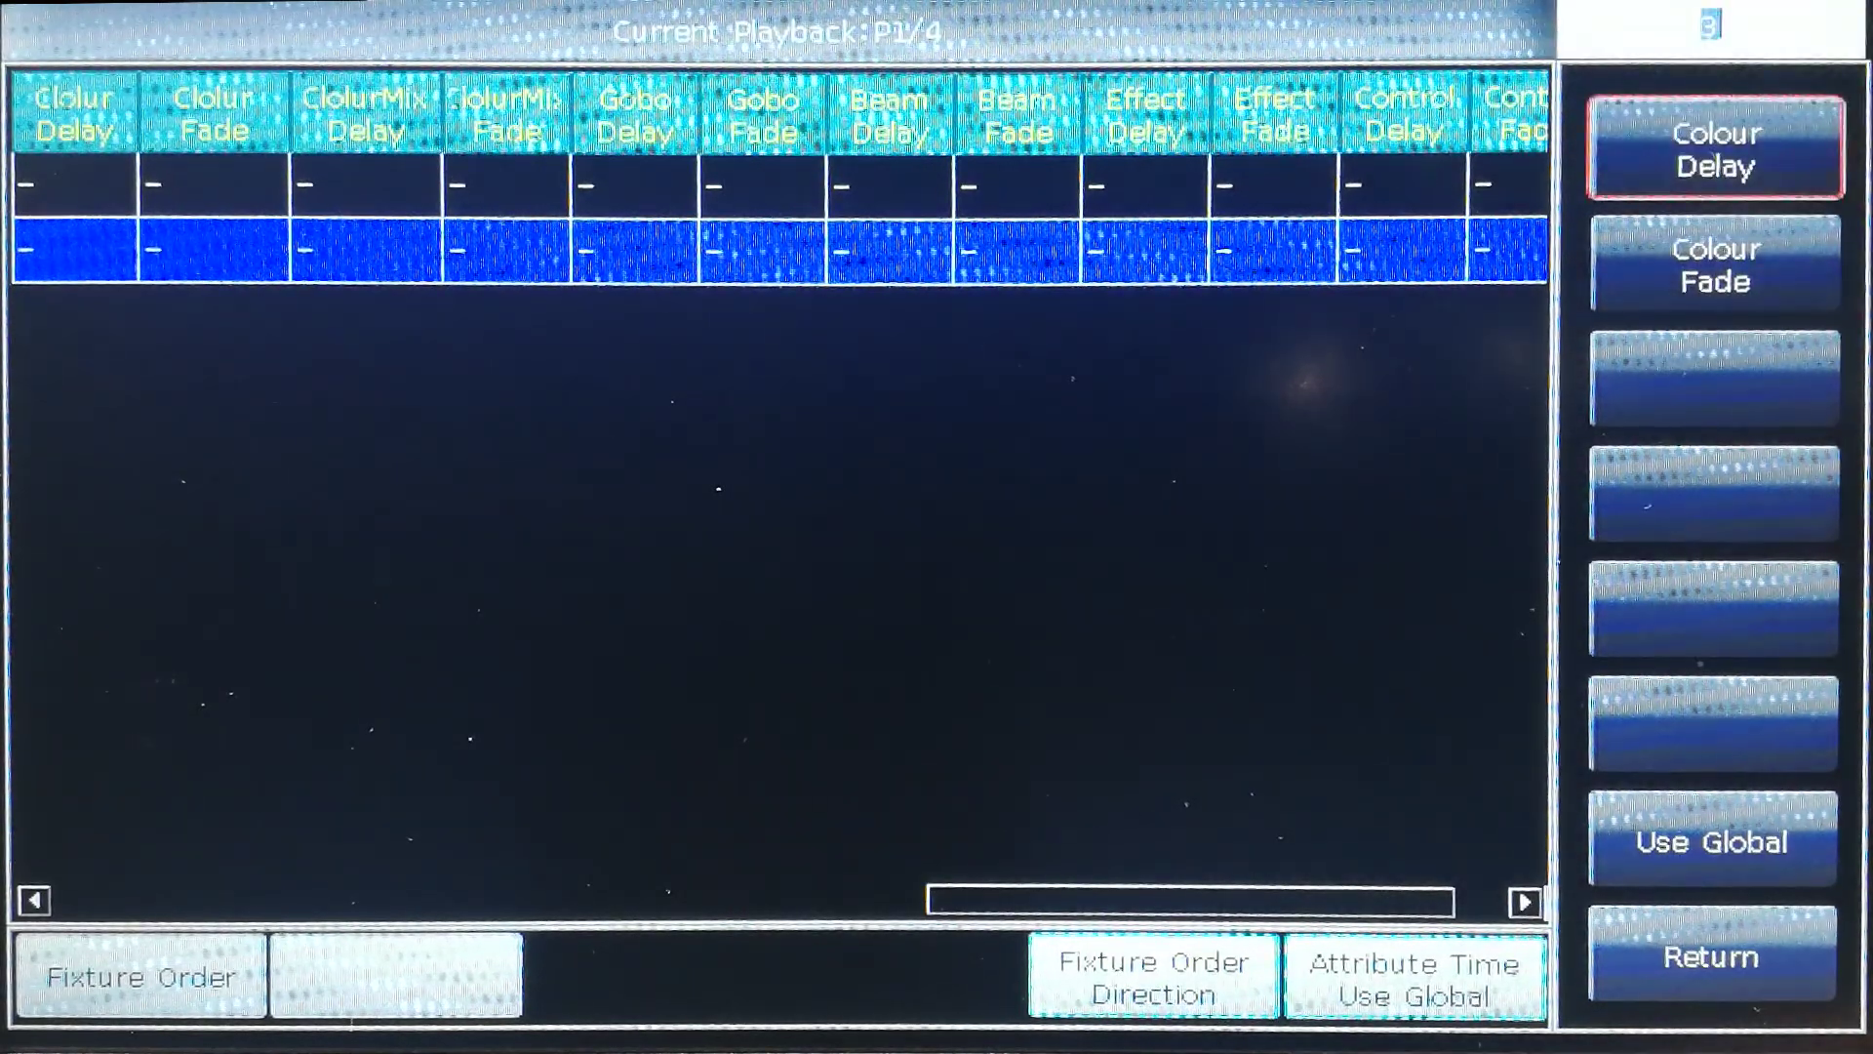
{"action": "type", "text": "5"}
{"action": "key", "text": "Return"}
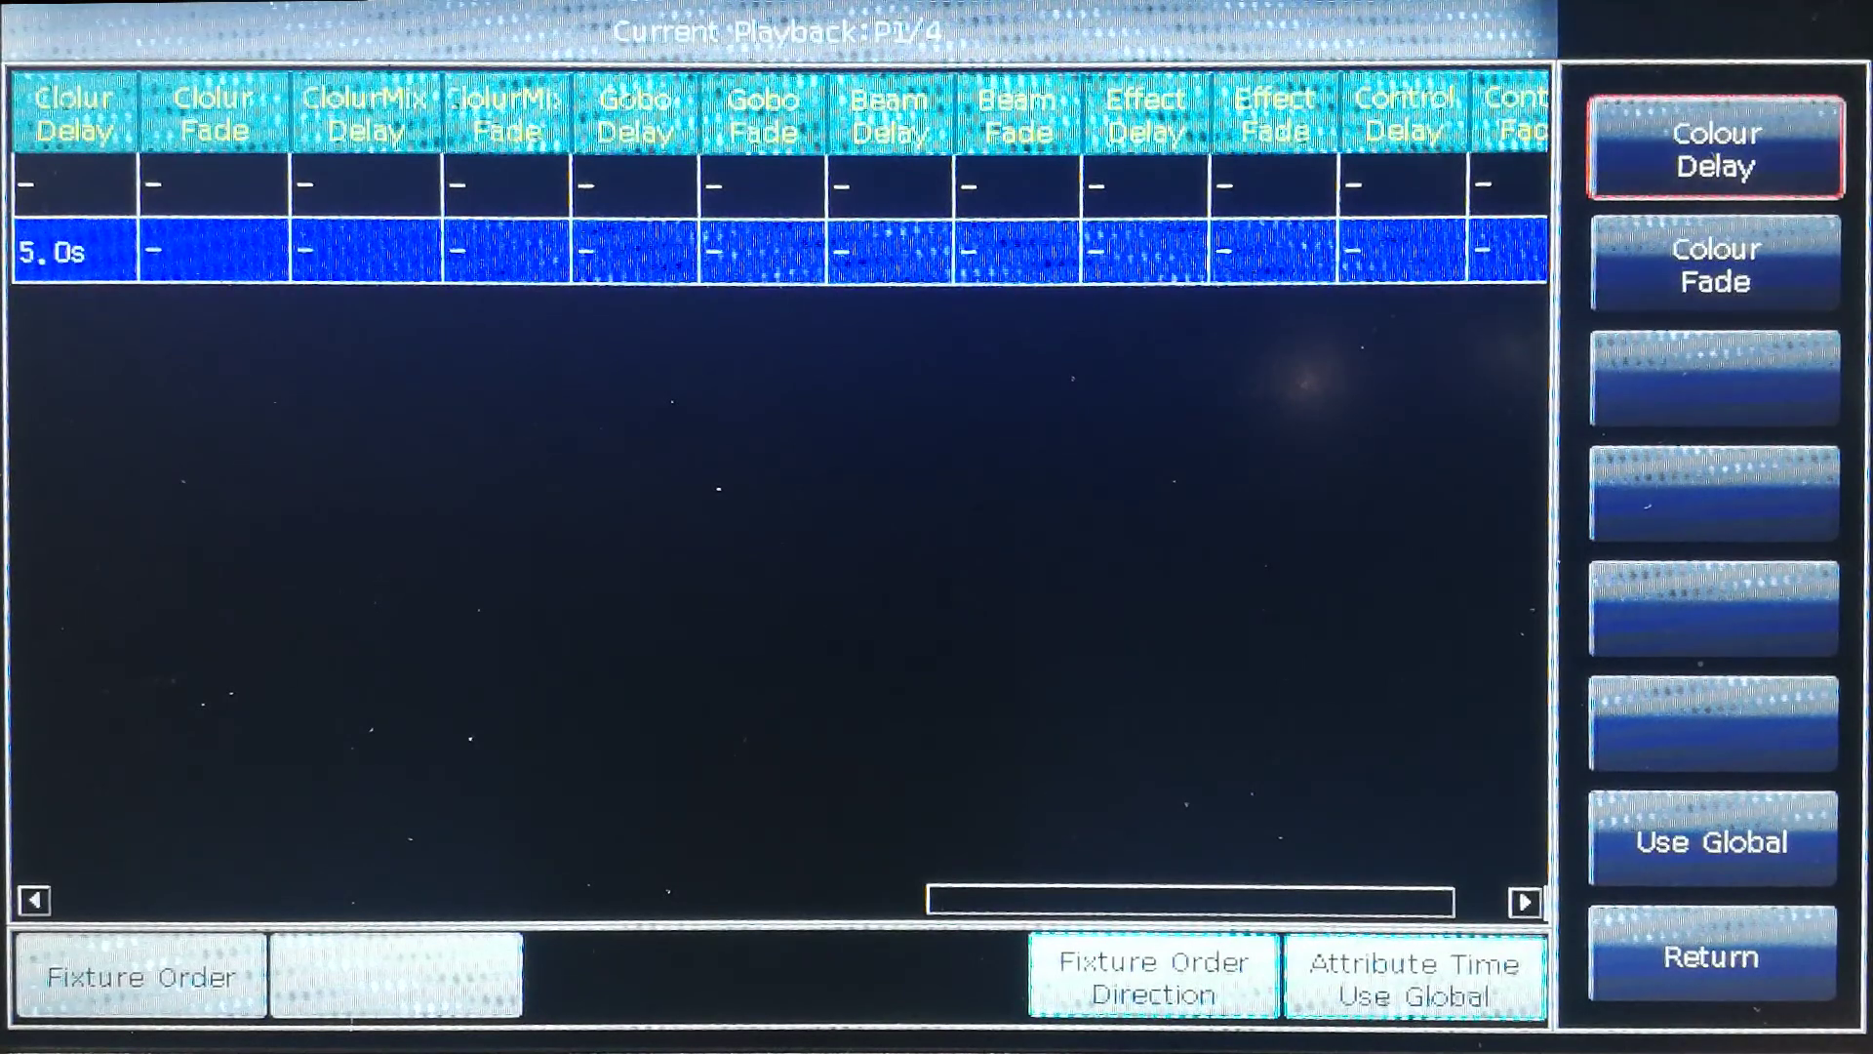
{"action": "left_click", "coordinate": [1716, 264]}
{"action": "type", "text": "5"}
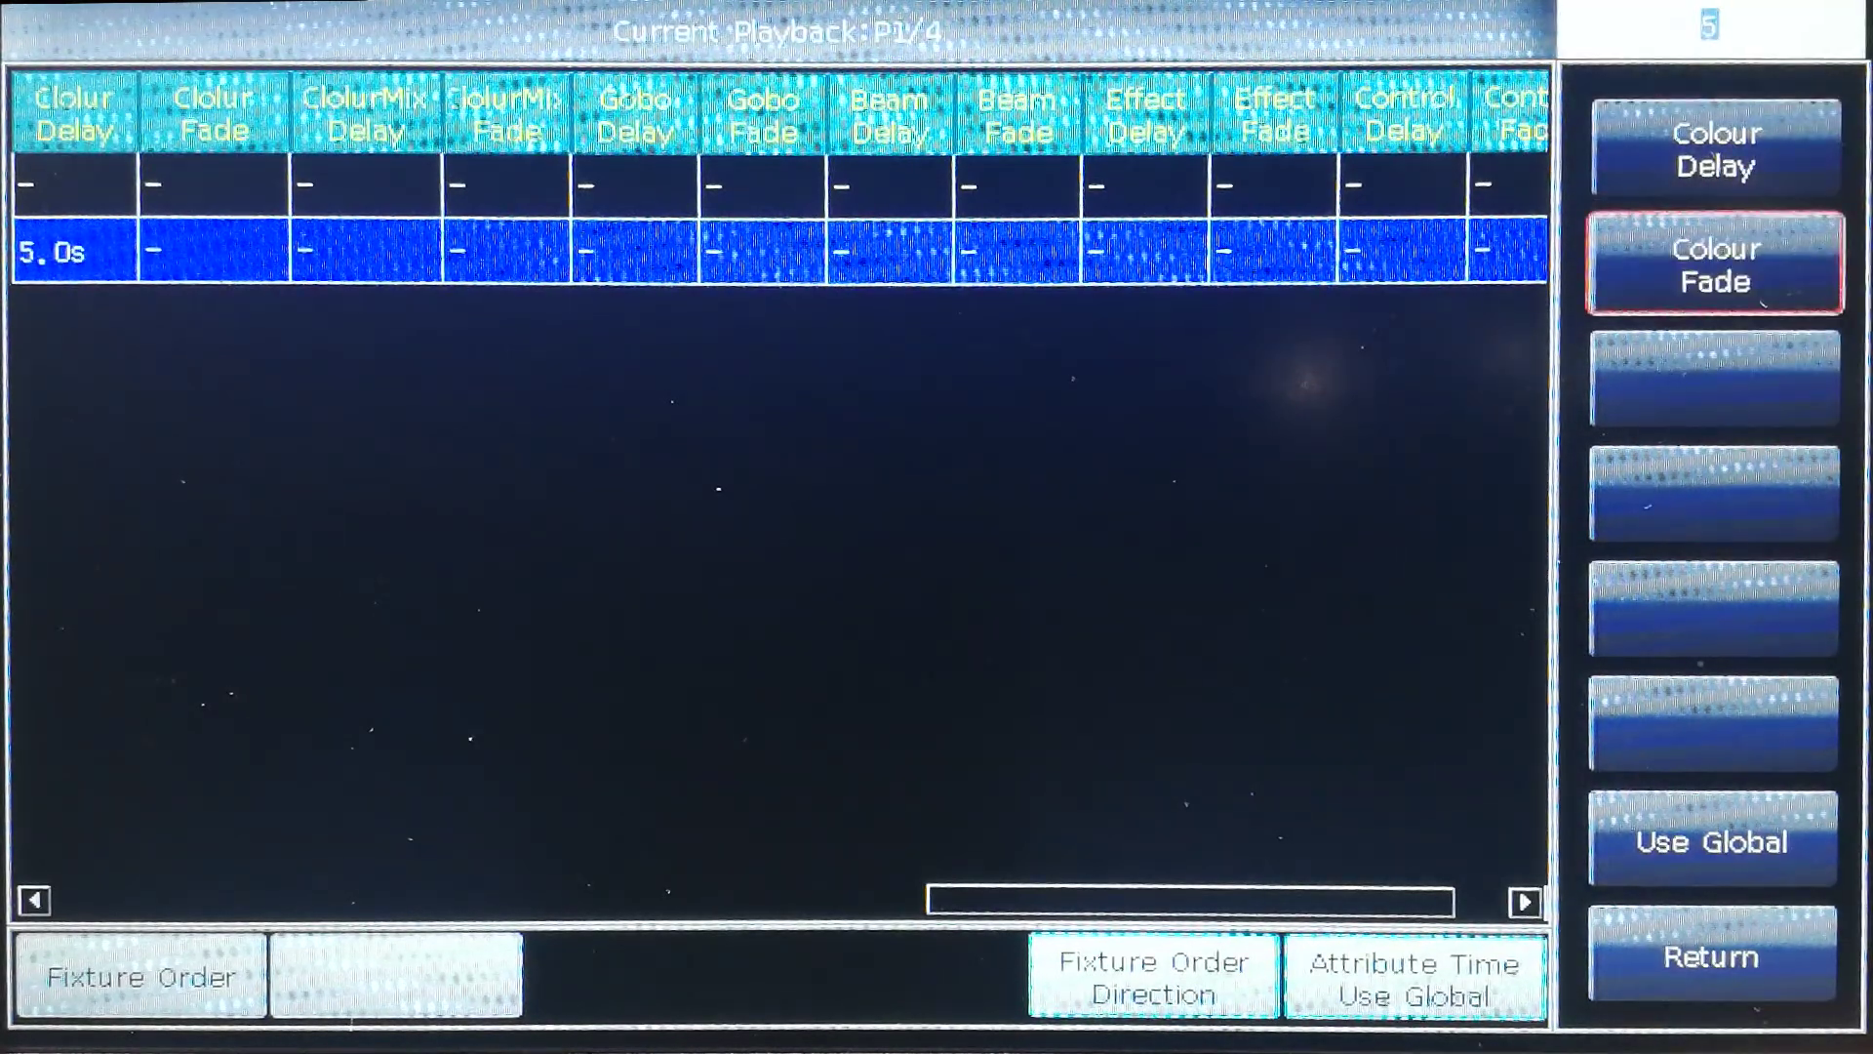
{"action": "type", "text": "2"}
{"action": "key", "text": "Return"}
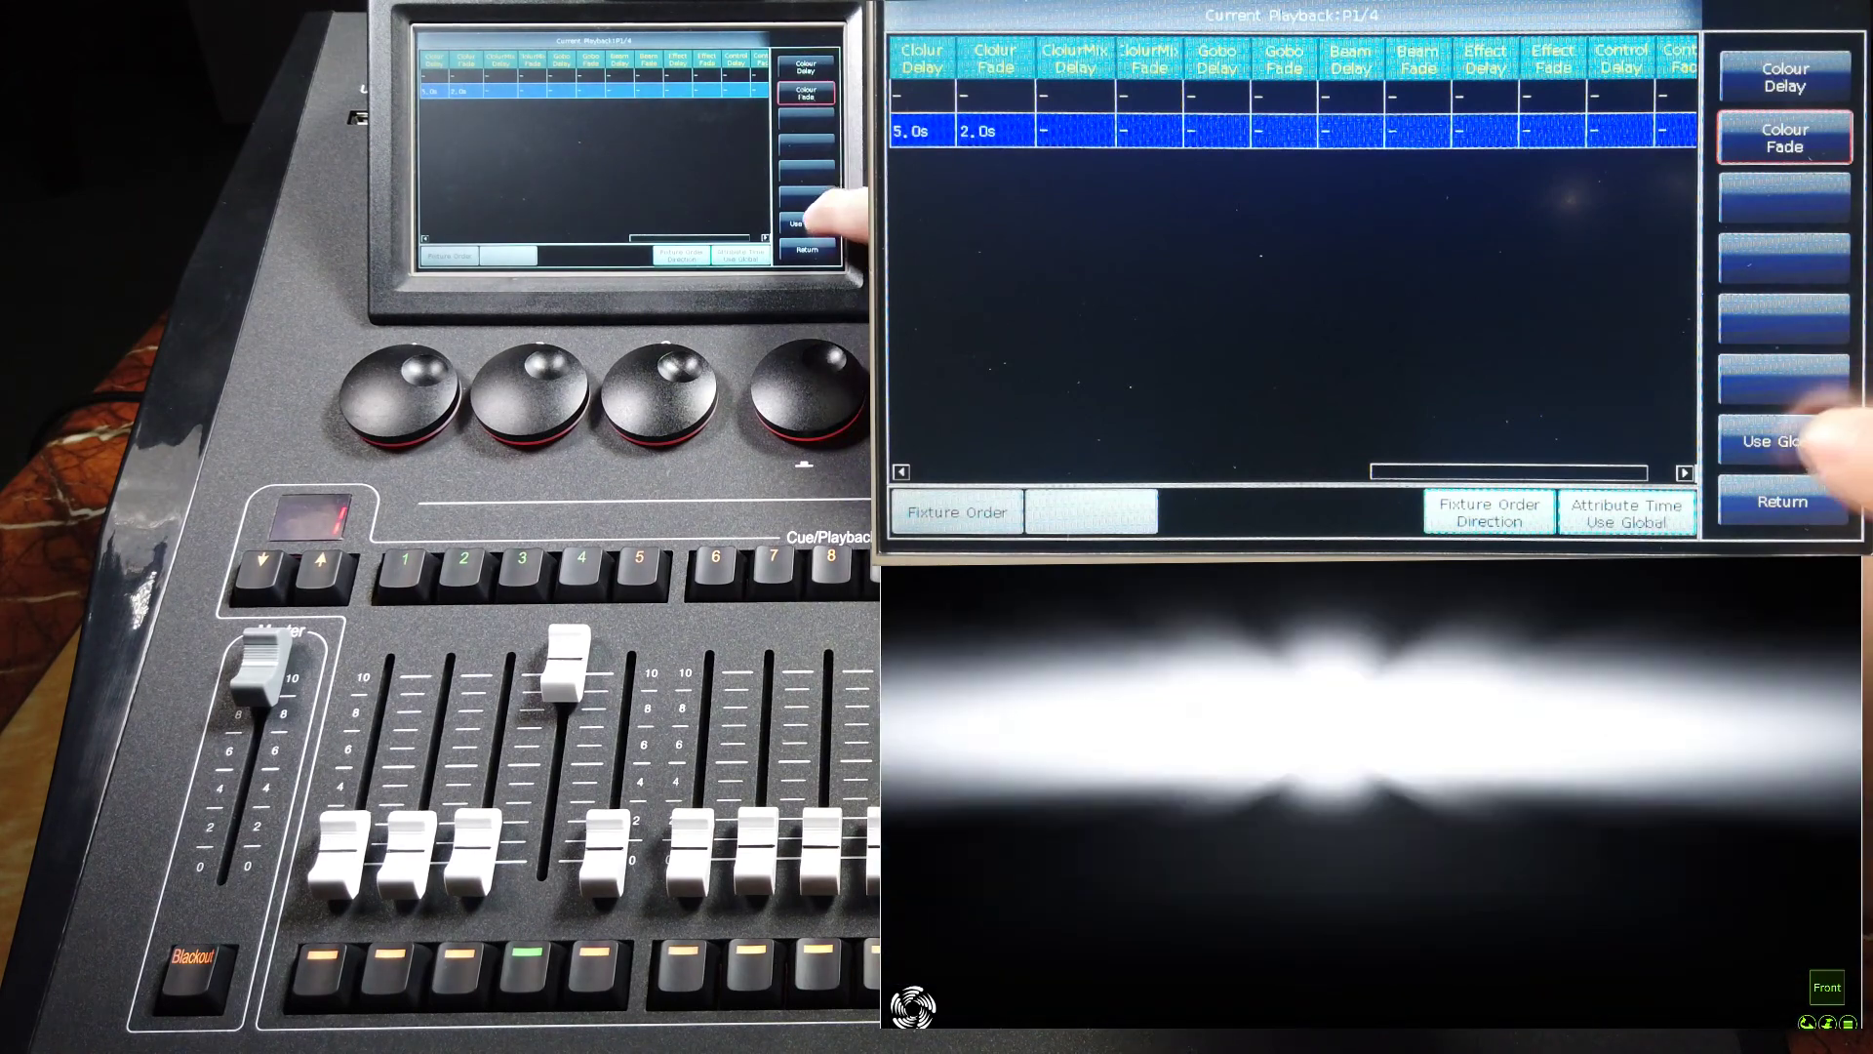
- Reset cue 2's attribute times to global and go back to the cue times list
{"action": "left_click", "coordinate": [1783, 441]}
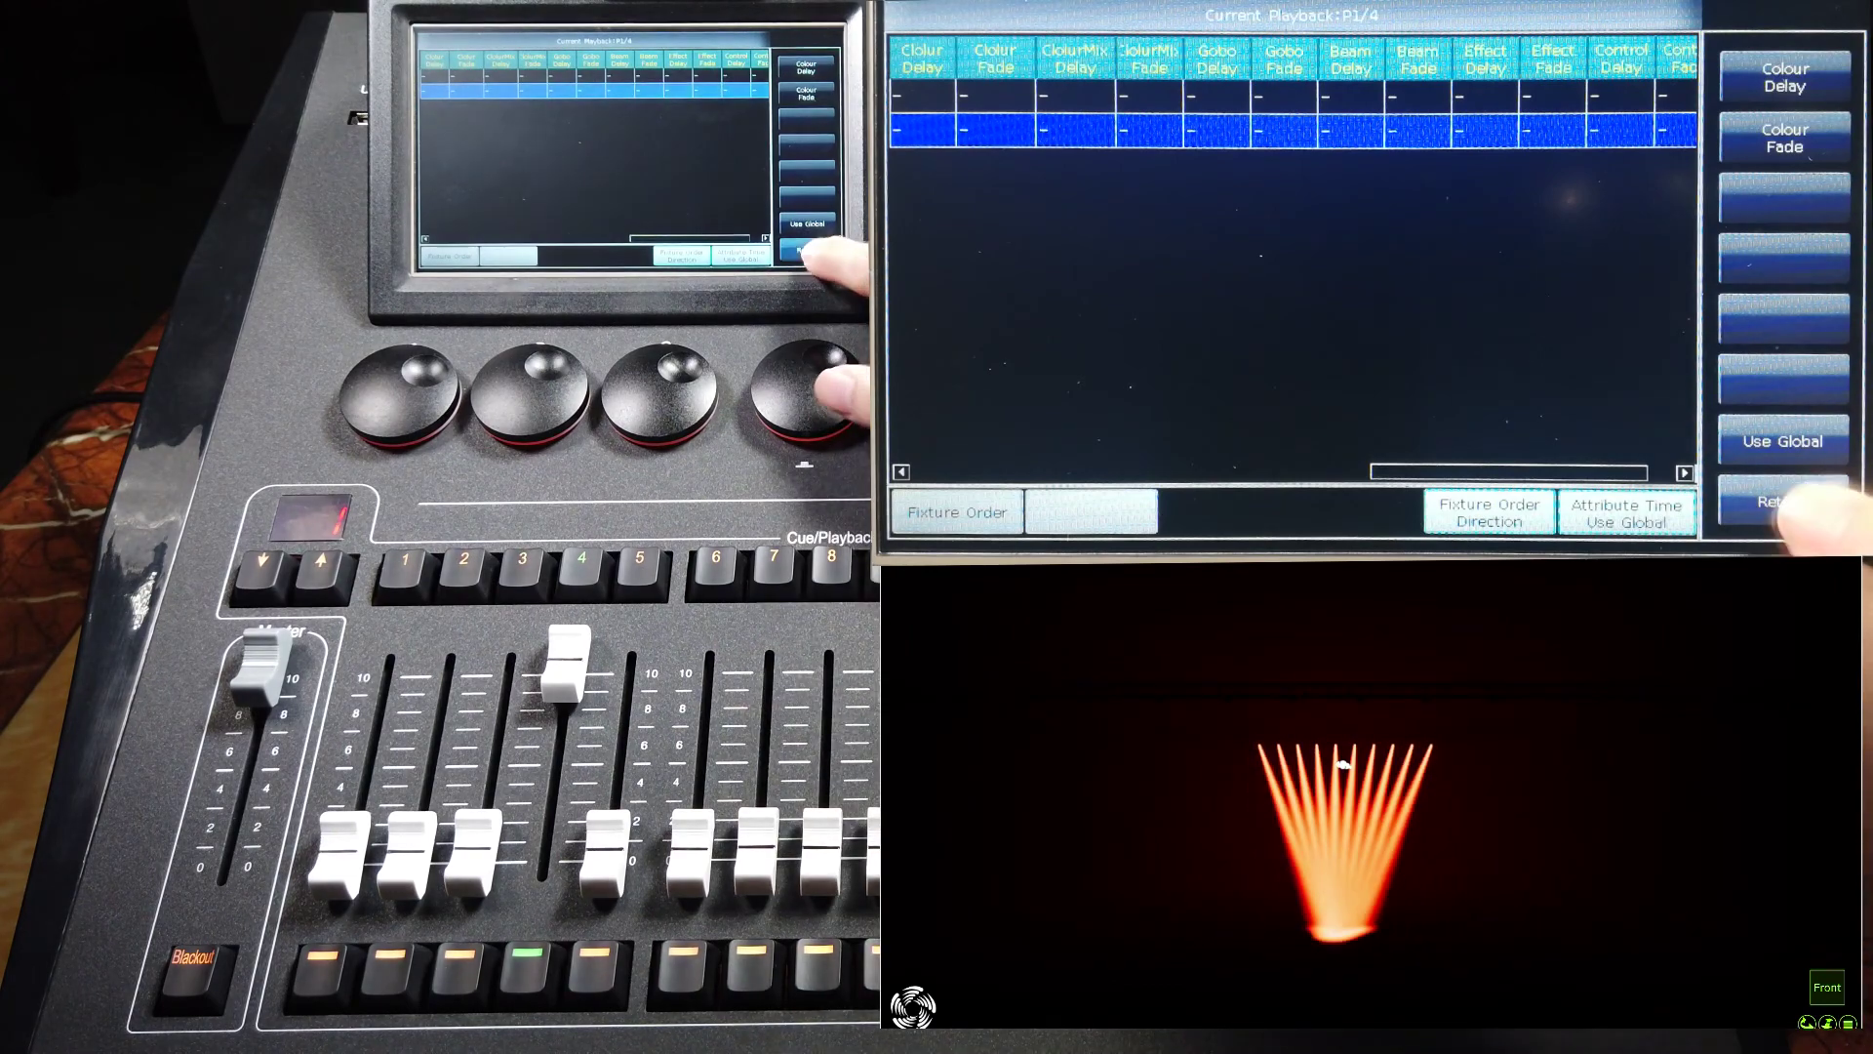
{"action": "left_click", "coordinate": [1783, 500]}
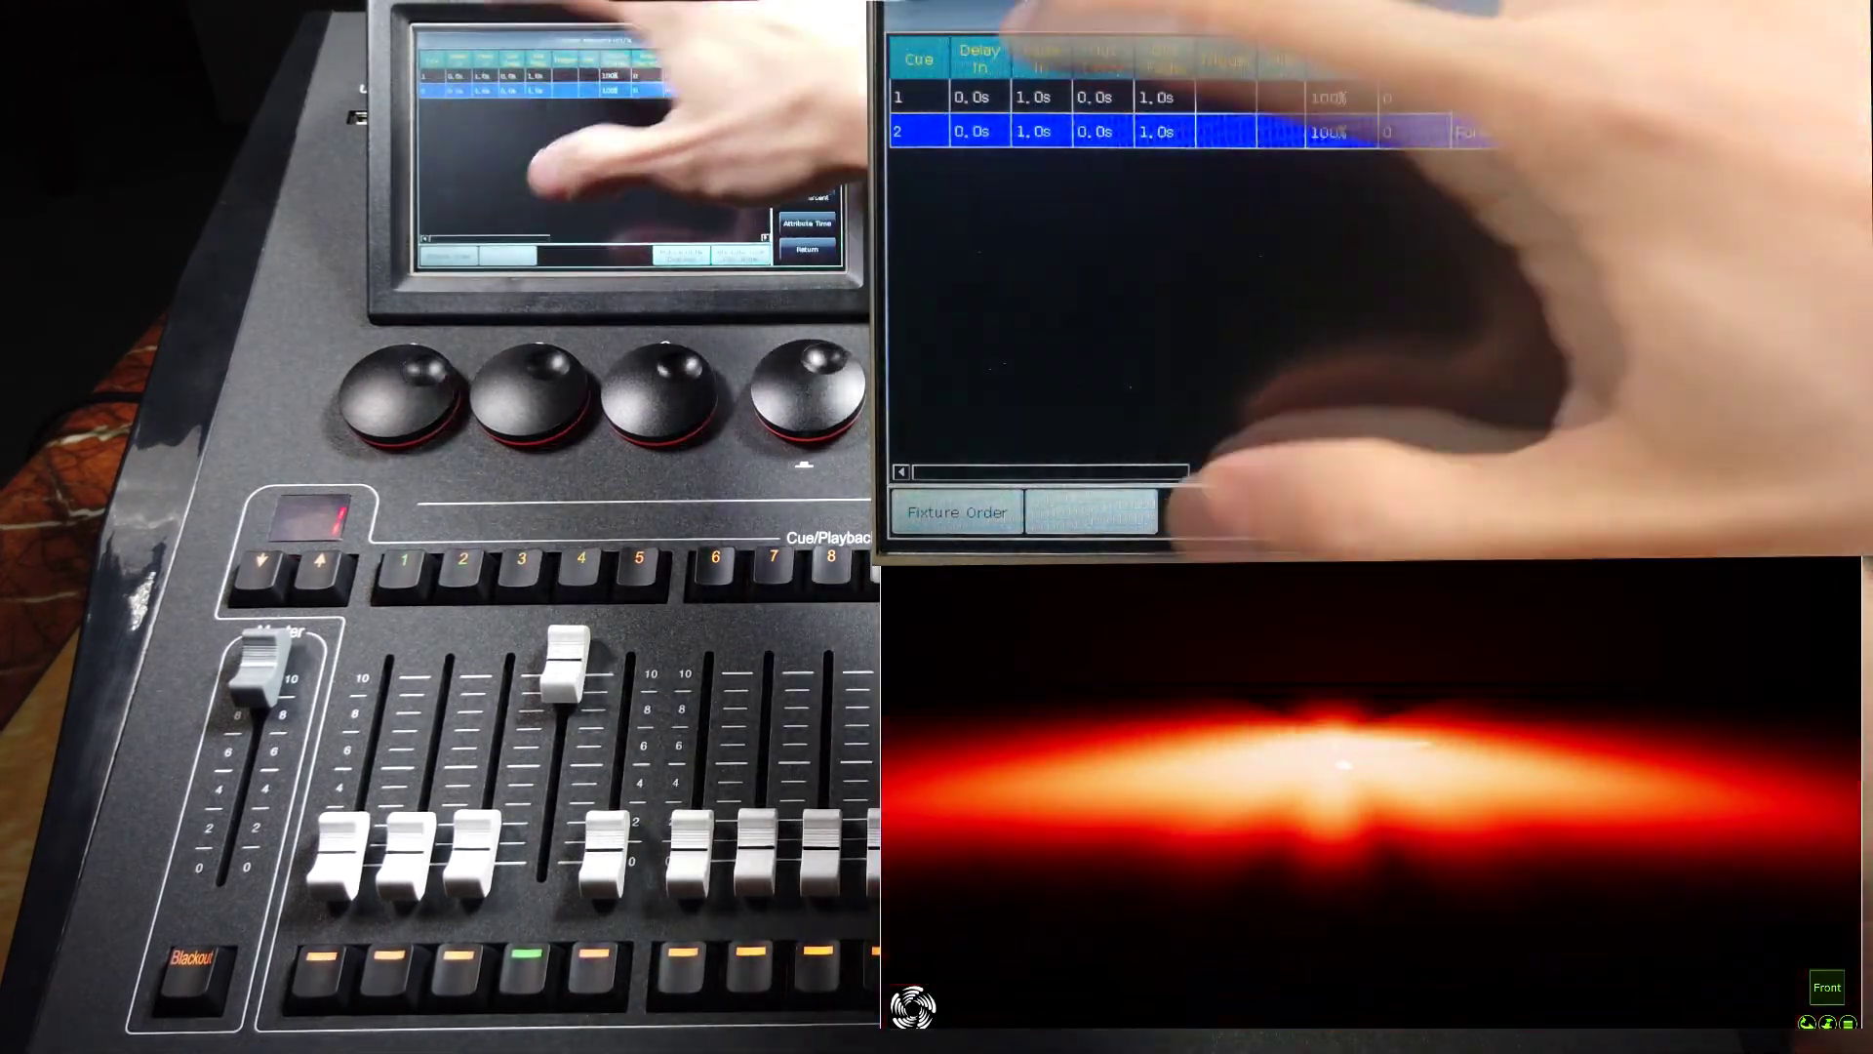